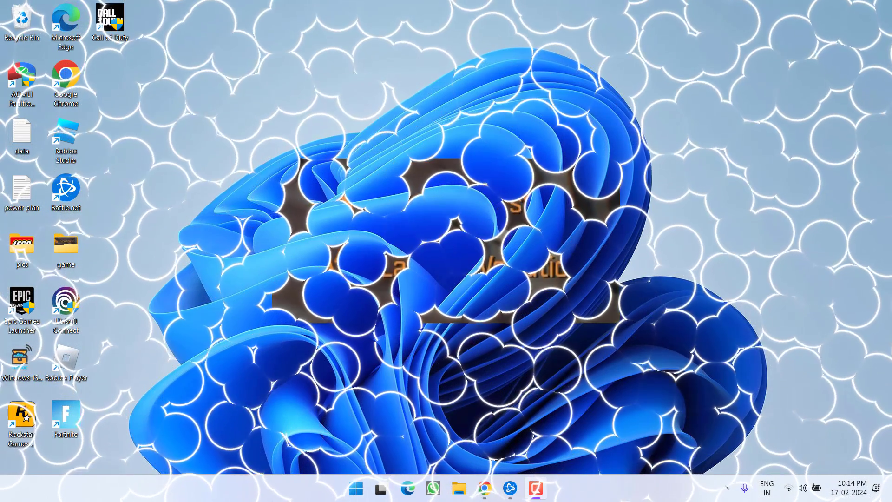
# Step: Check the available Windows updates in Settings, then close Settings
pyautogui.press('super+i')
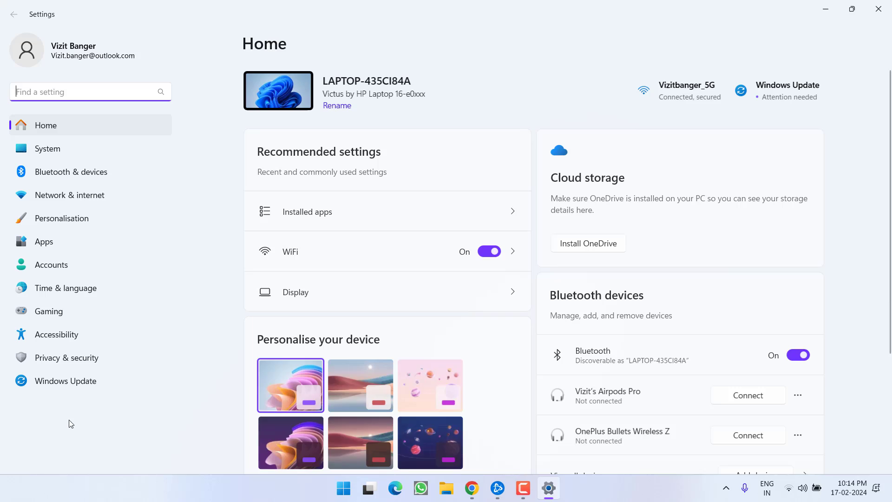
pyautogui.click(73, 387)
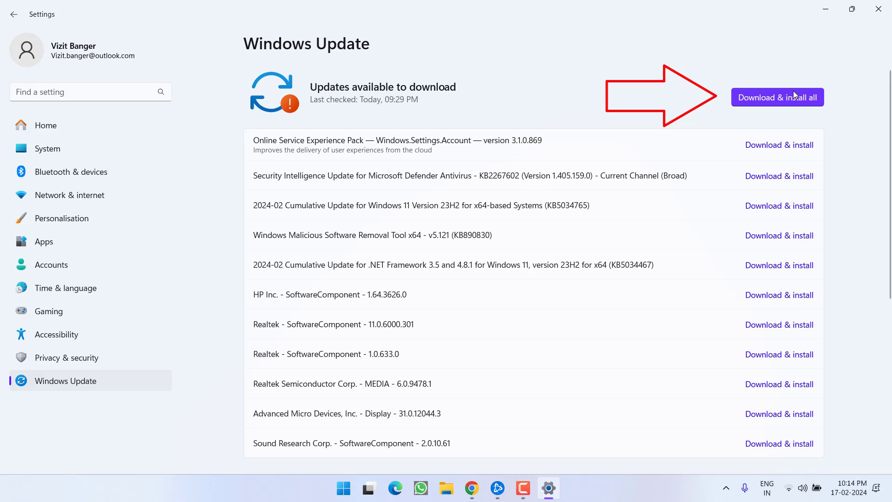
pyautogui.click(878, 8)
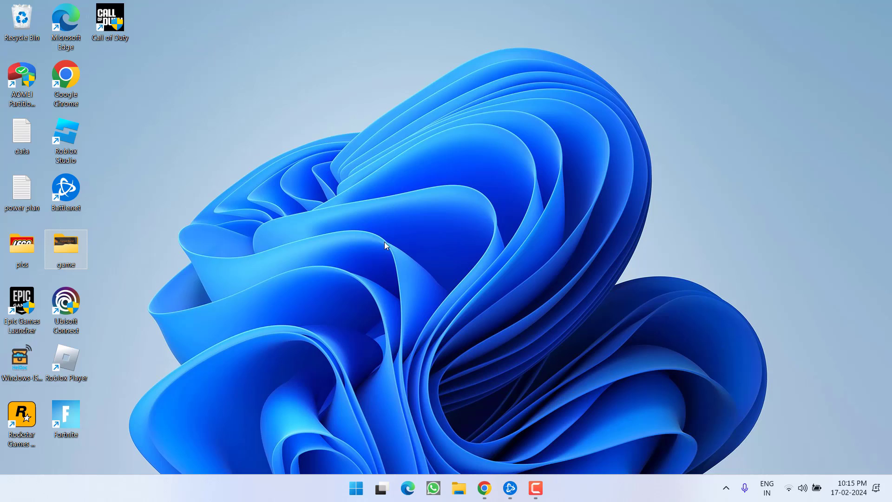
# Step: Launch the Network Connections panel with ncpa.cpl from the Run dialog
pyautogui.rightClick(356, 488)
pyautogui.click(321, 421)
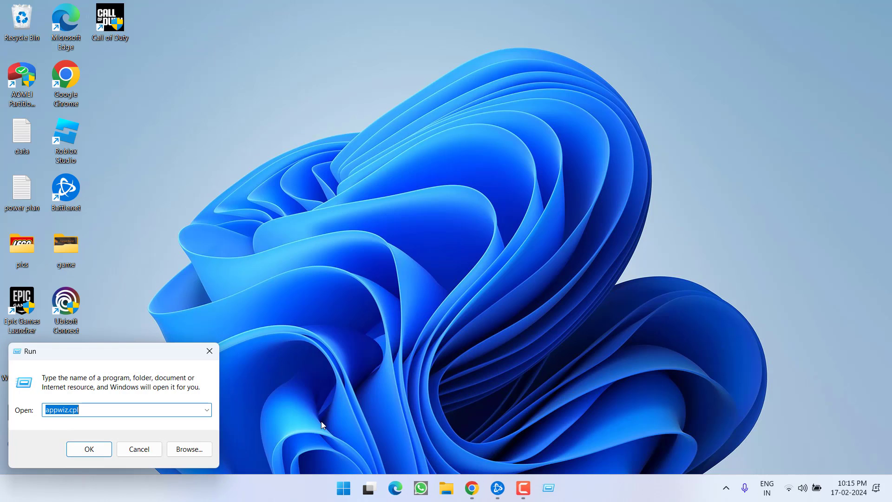
pyautogui.write('ncpa')
pyautogui.press('Down')
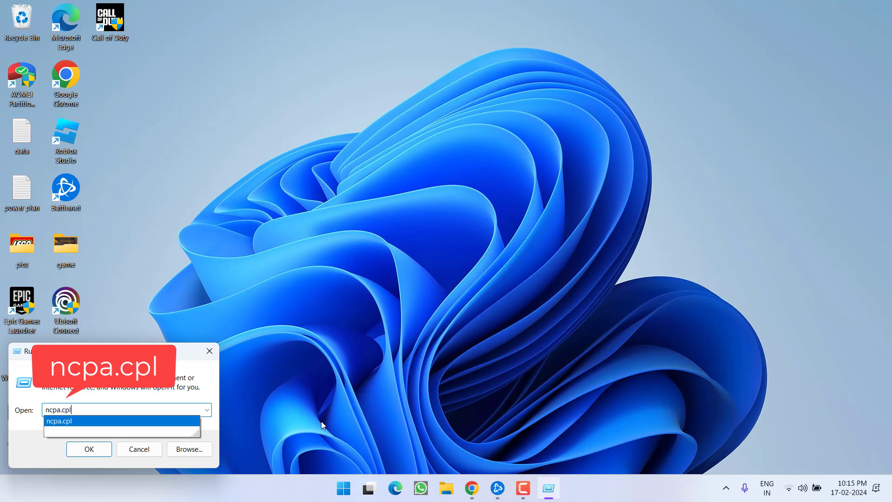
pyautogui.press('Return')
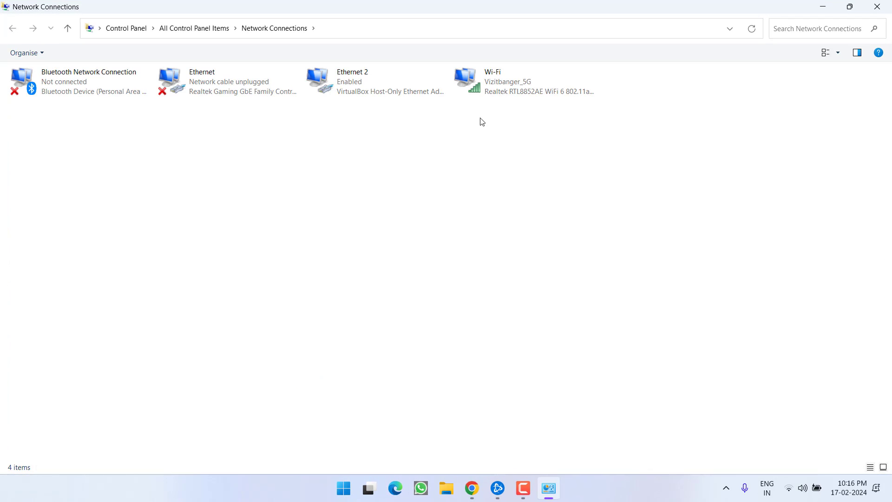
# Step: In the Wi-Fi adapter properties, disable Internet Protocol Version 6 (TCP/IPv6) and select IPv4
pyautogui.rightClick(482, 83)
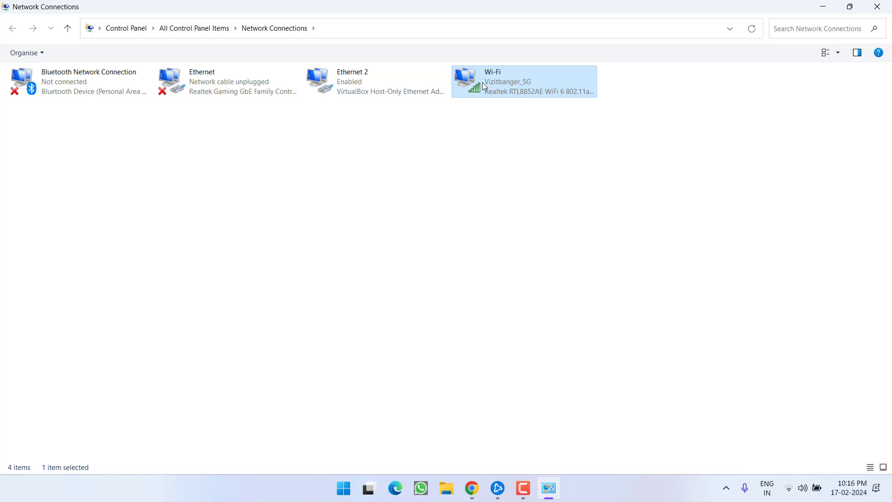
pyautogui.click(512, 212)
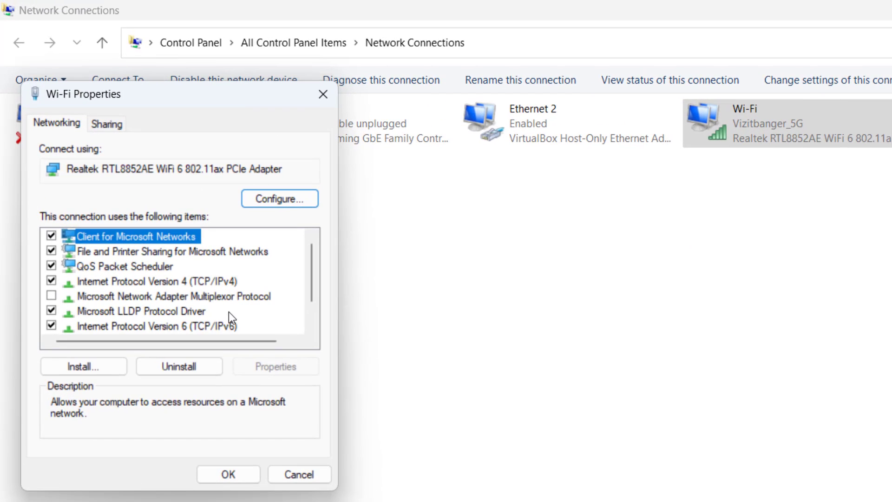
pyautogui.click(215, 326)
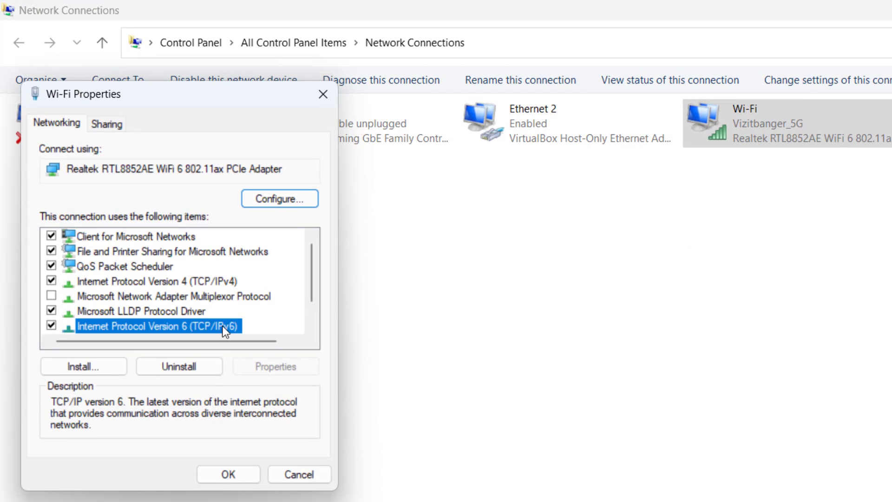
pyautogui.click(52, 326)
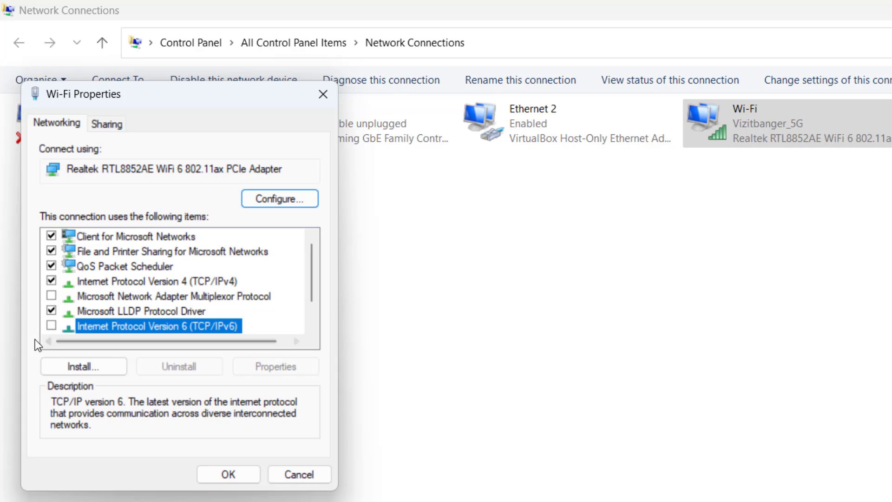
pyautogui.click(222, 283)
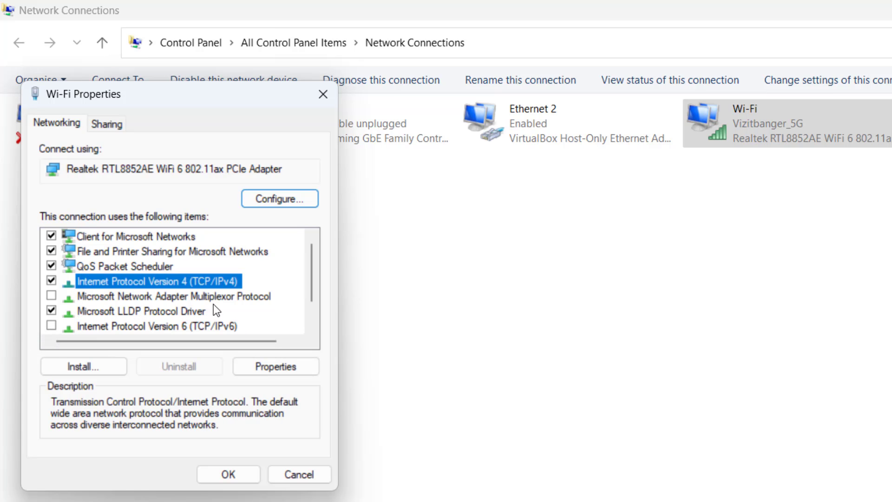
# Step: Set the Wi-Fi IPv4 DNS servers to 1.1.1.1 preferred and 1.0.0.1 alternate
pyautogui.click(273, 369)
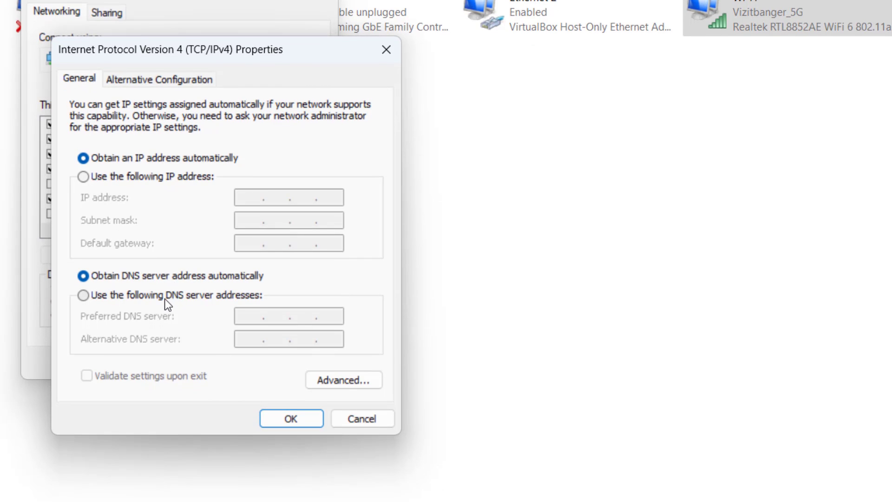
pyautogui.click(195, 296)
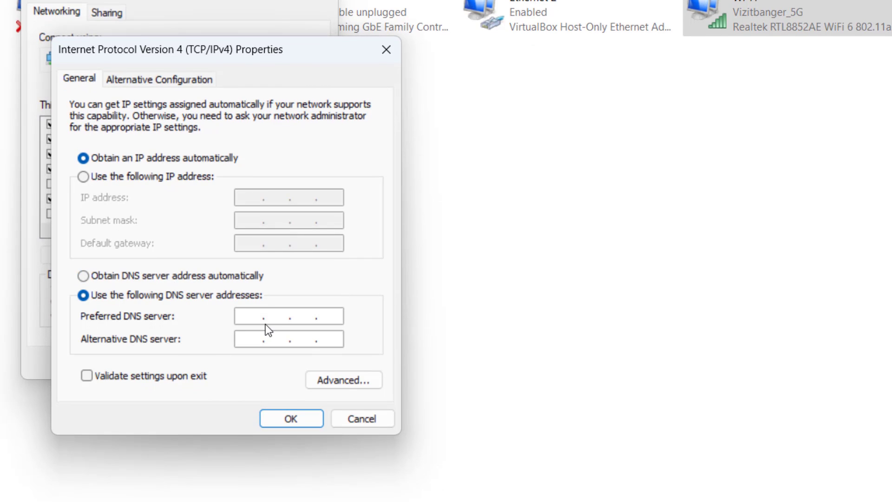
pyautogui.write('1.1.1.1')
pyautogui.write('1.0.0.1')
pyautogui.click(291, 421)
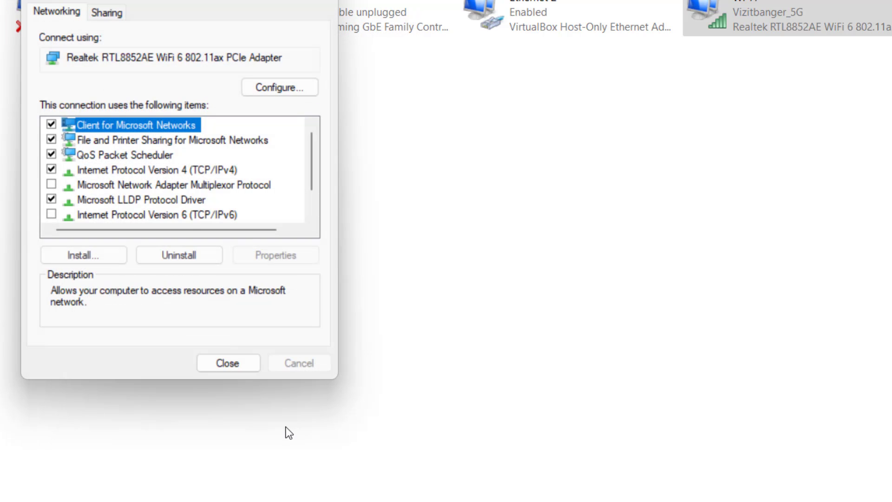
# Step: Close the Wi-Fi properties and Network Connections, then open Call of Duty options in Battle.net
pyautogui.click(228, 363)
pyautogui.click(879, 7)
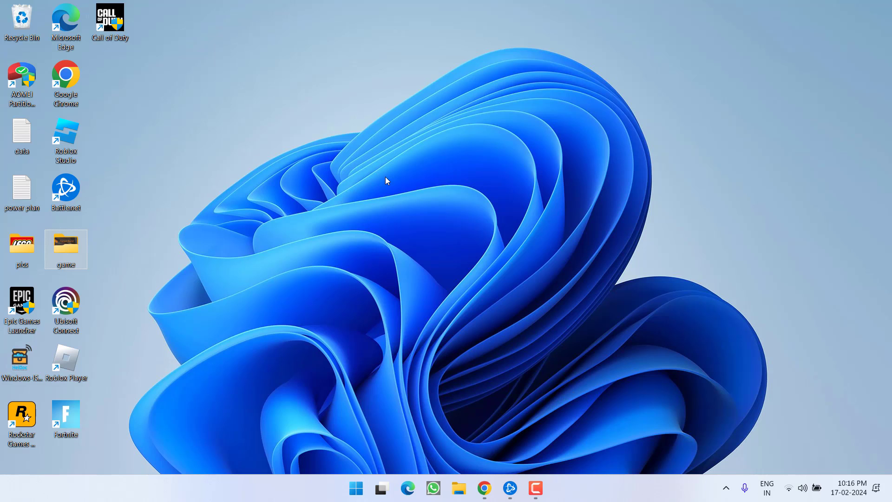
pyautogui.click(511, 487)
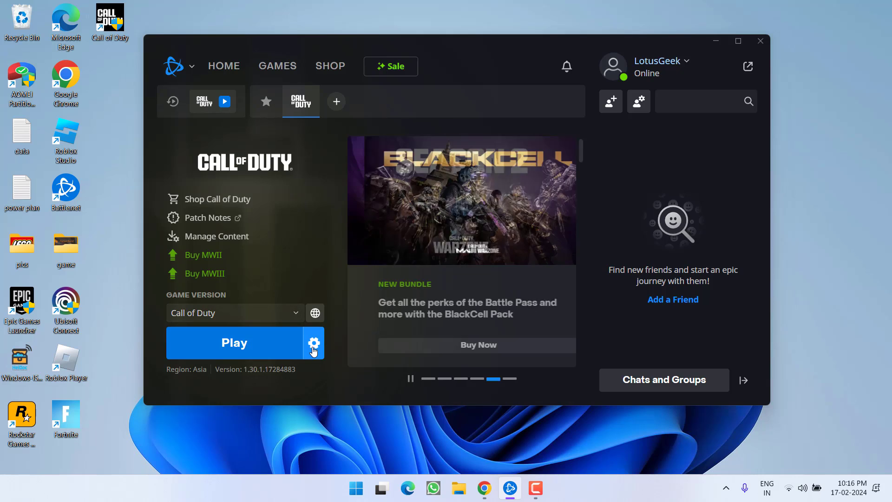
pyautogui.click(313, 358)
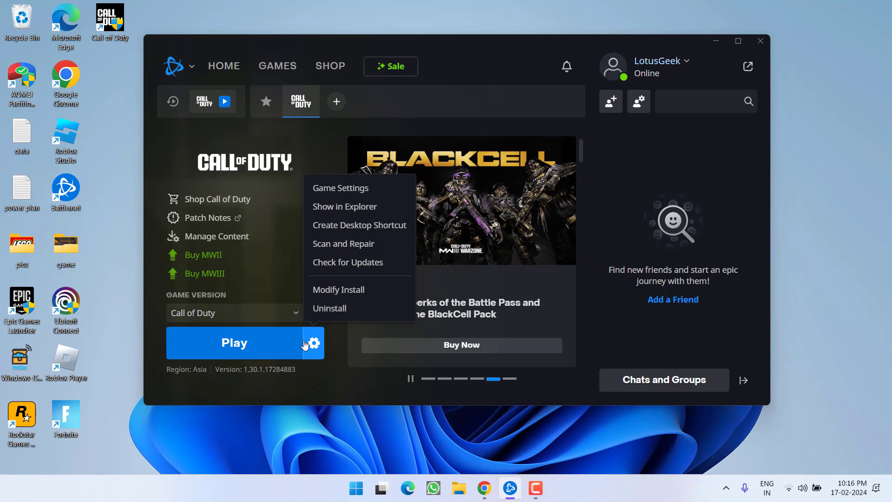
# Step: Open the game's install folder and browse to _retail_ > cod23 > shadercache
pyautogui.click(362, 207)
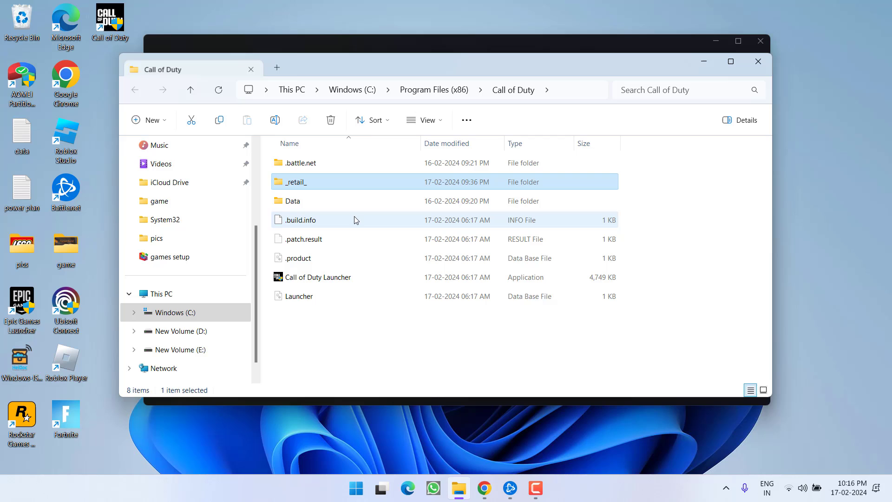
pyautogui.doubleClick(298, 184)
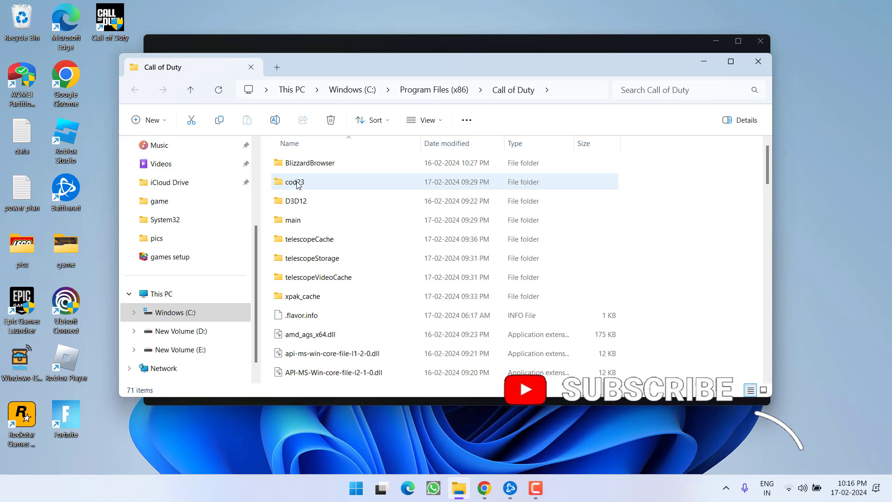
pyautogui.doubleClick(285, 185)
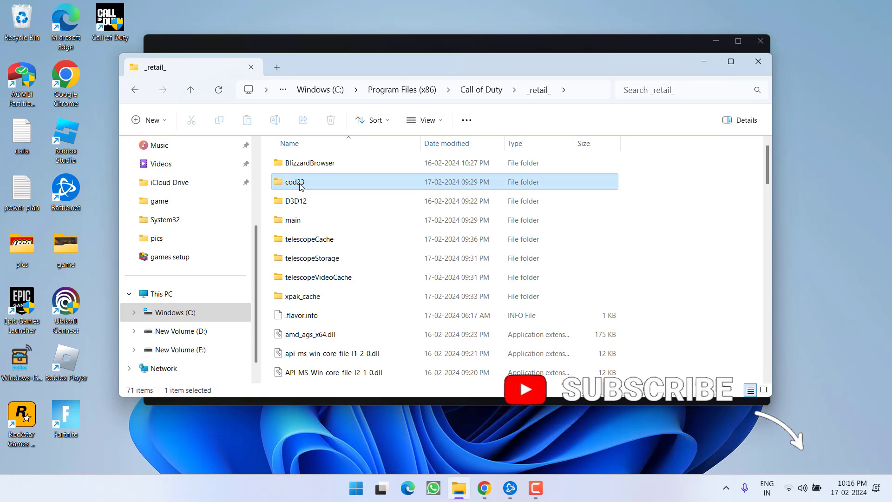
pyautogui.click(294, 164)
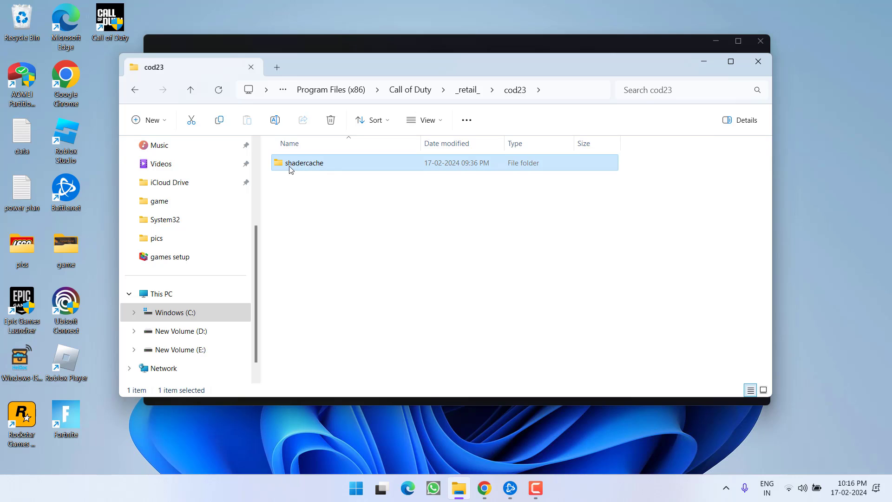
pyautogui.doubleClick(306, 166)
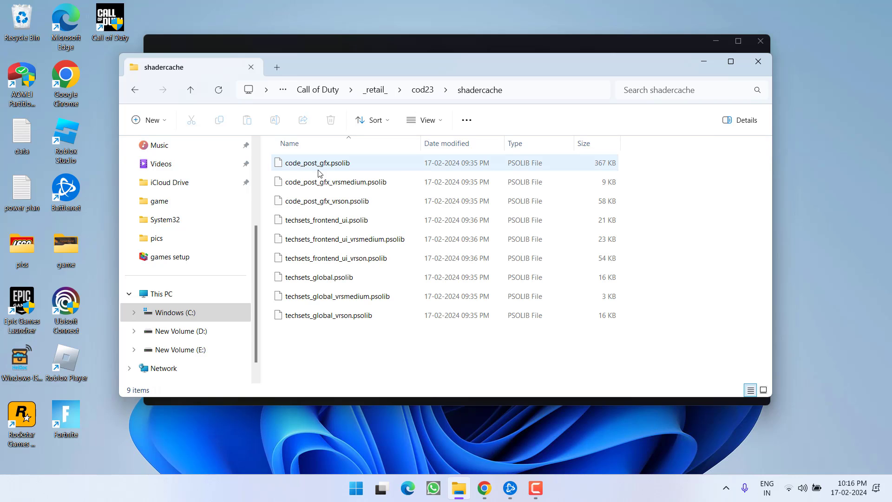
# Step: Delete all nine shader cache files and close the File Explorer window
pyautogui.moveTo(333, 354); pyautogui.dragTo(332, 156)
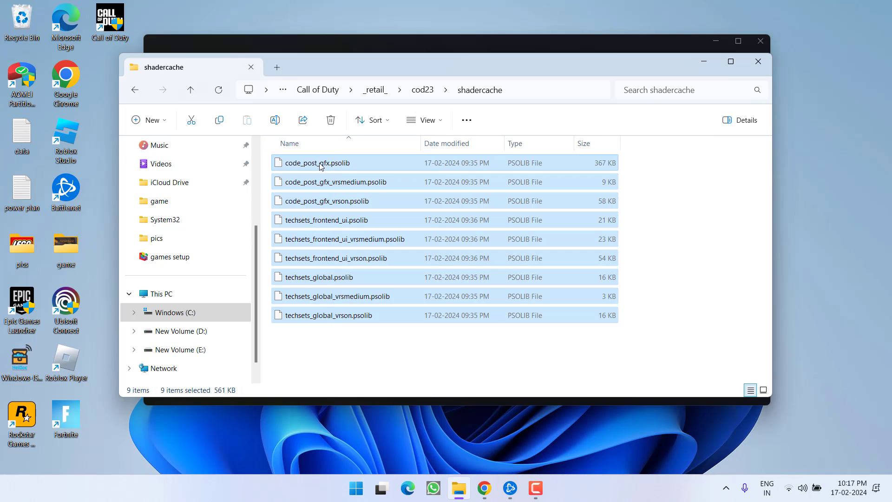
pyautogui.rightClick(321, 166)
pyautogui.click(425, 176)
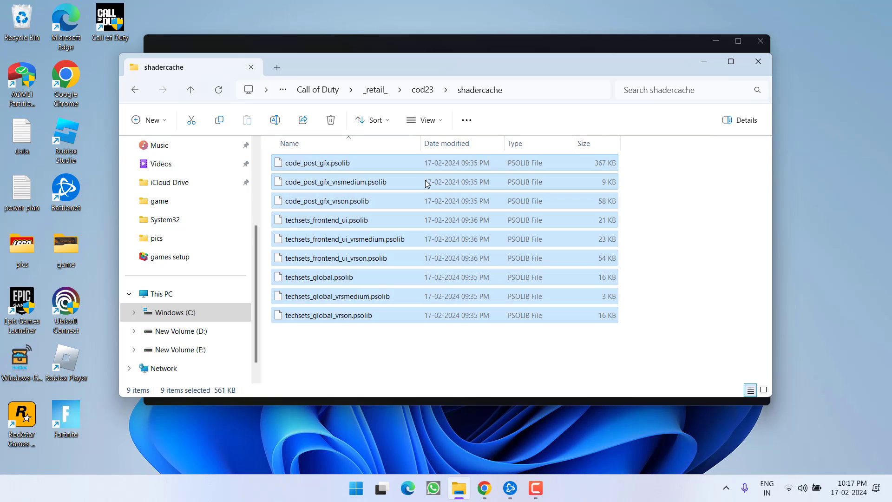
pyautogui.click(758, 62)
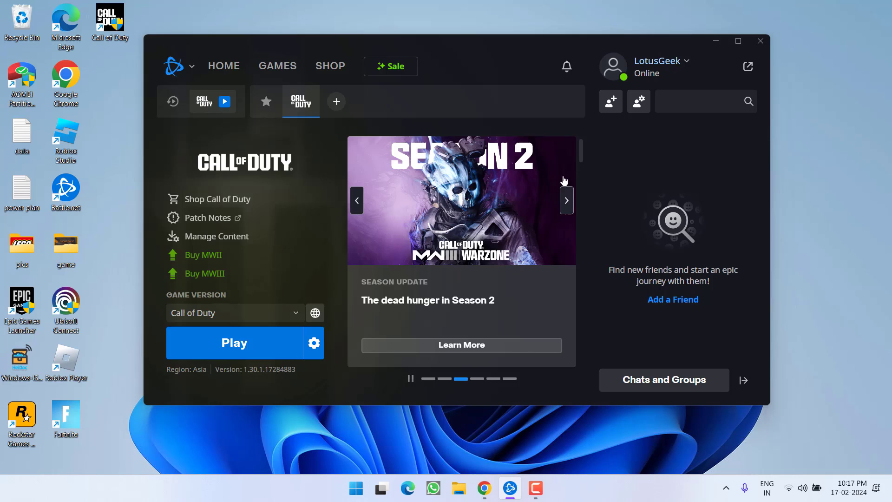
# Step: Launch Call of Duty with the Play button on its Battle.net page
pyautogui.click(244, 342)
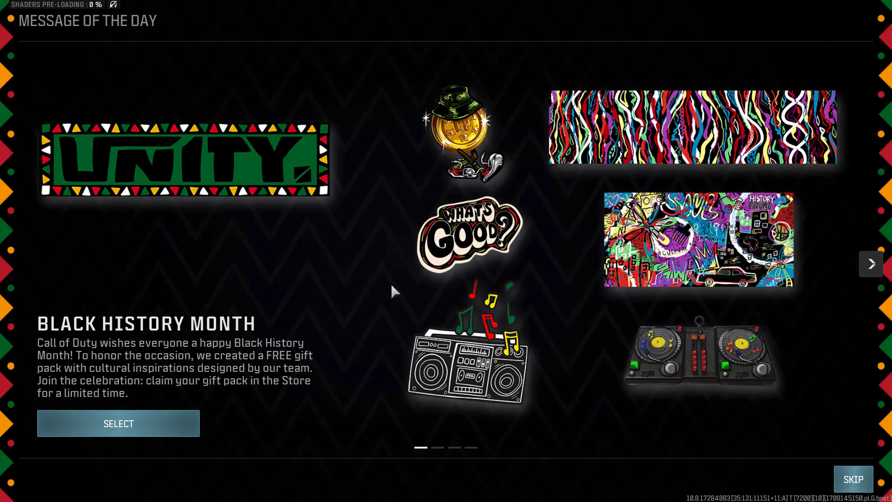
# Step: Skip the Message of the Day and open Settings > Graphics
pyautogui.click(860, 473)
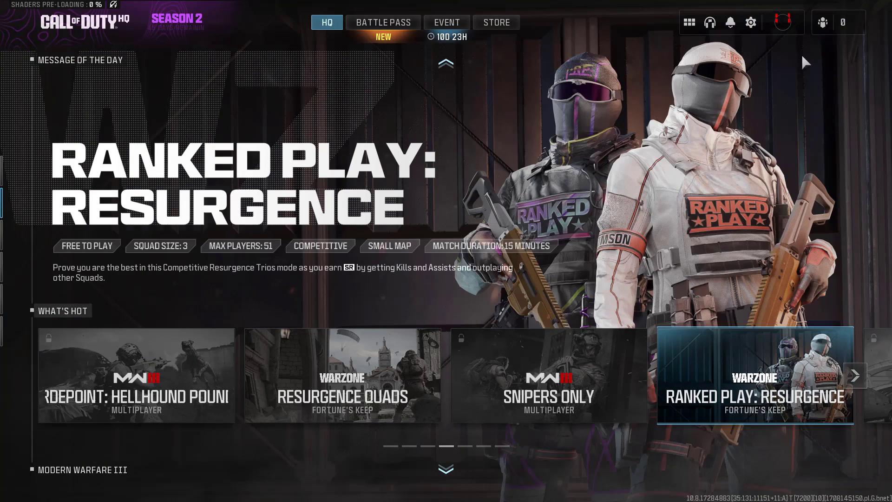
pyautogui.click(751, 23)
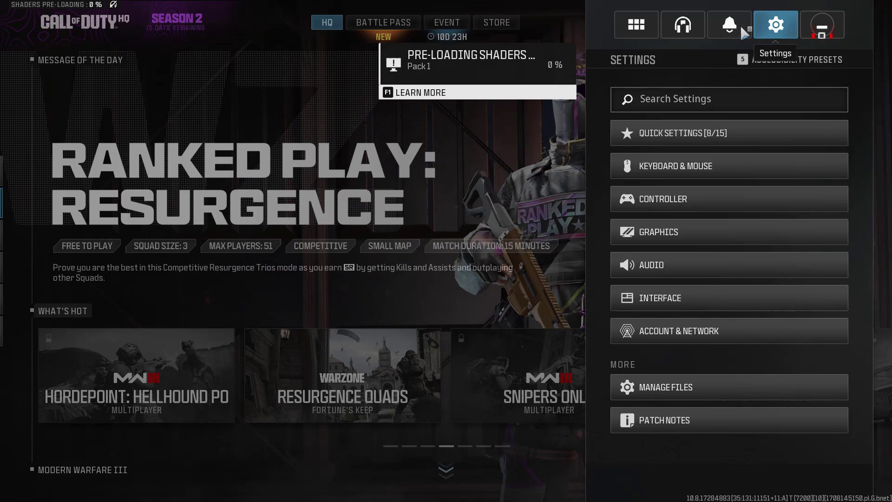
pyautogui.click(660, 232)
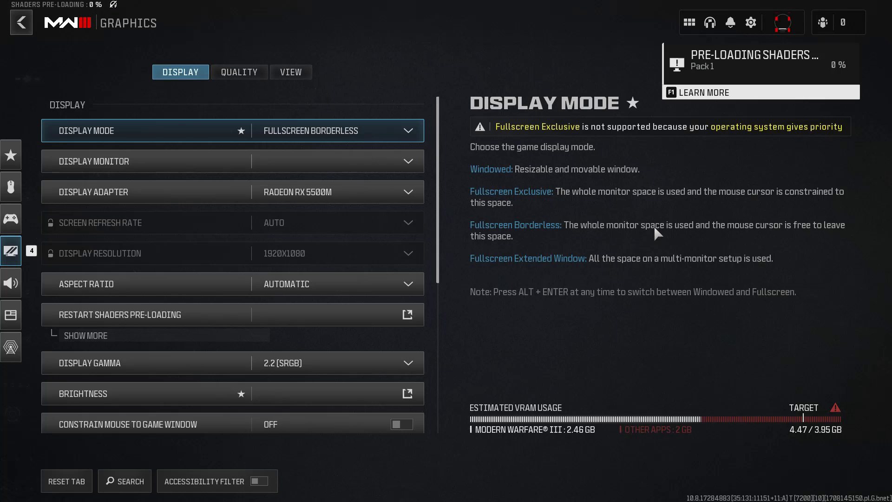
# Step: On the Quality tab, lower VRAM Scale Target from 90 to 70 and keep Weather Grid Volumes OFF
pyautogui.click(232, 73)
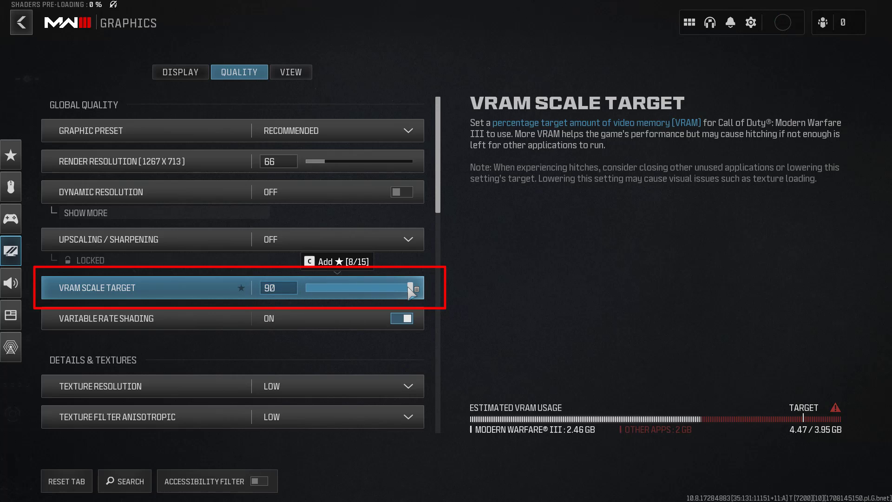
pyautogui.moveTo(411, 289); pyautogui.dragTo(359, 289)
pyautogui.scroll(-2, 188, 304)
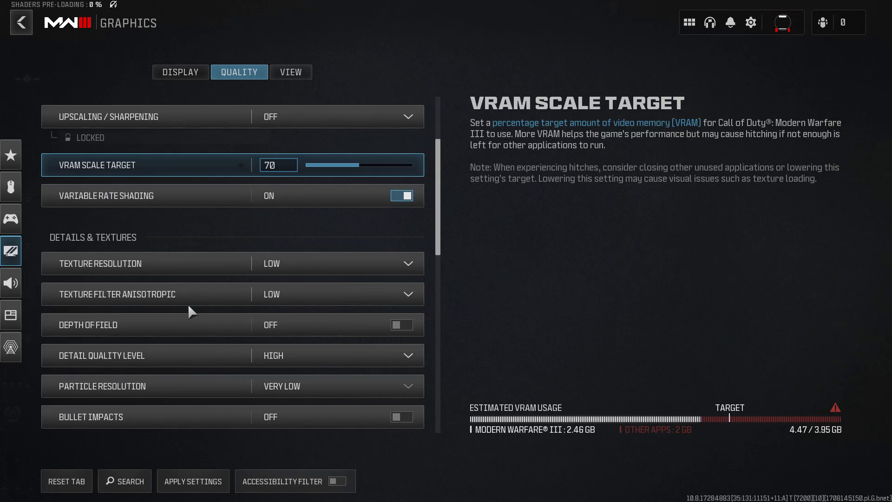
pyautogui.scroll(-9, 188, 311)
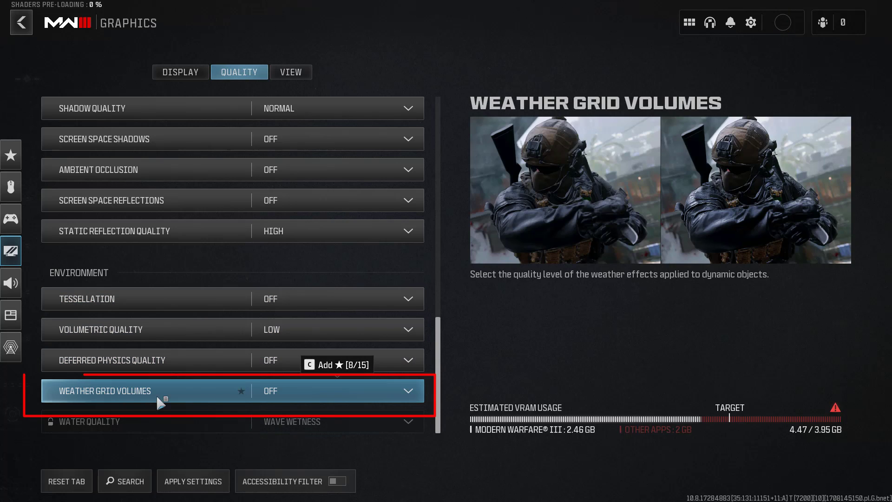
pyautogui.click(410, 391)
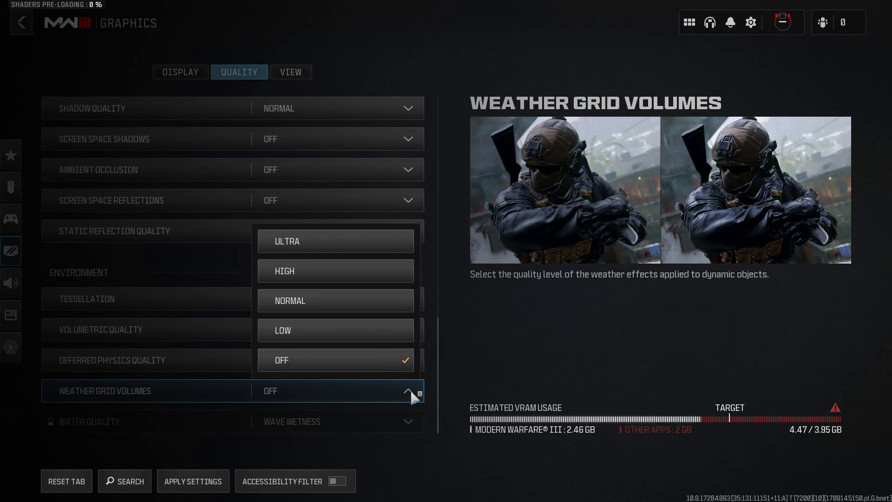
pyautogui.click(358, 365)
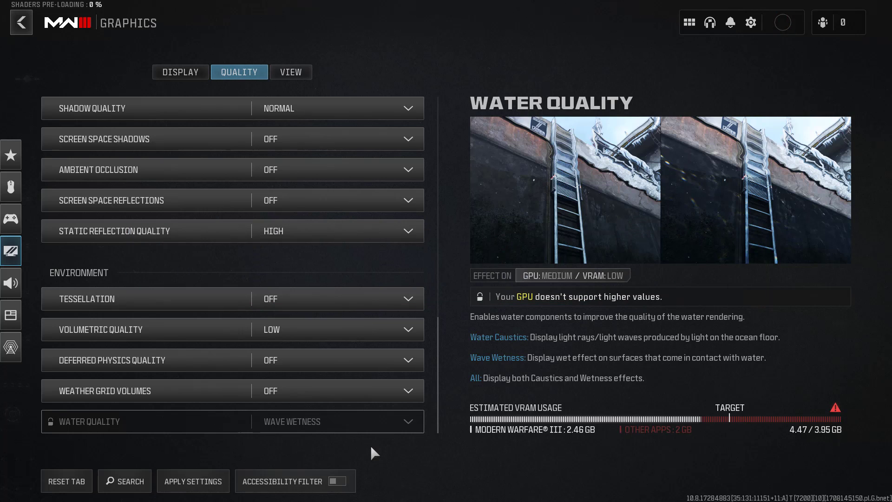
# Step: Apply the VRAM change despite the warning, leave Graphics, and confirm the quit prompt
pyautogui.click(214, 485)
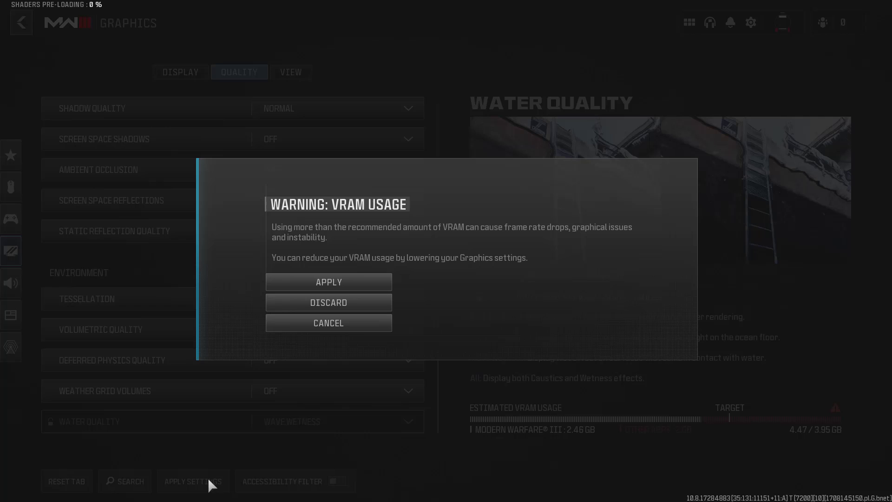
pyautogui.click(353, 282)
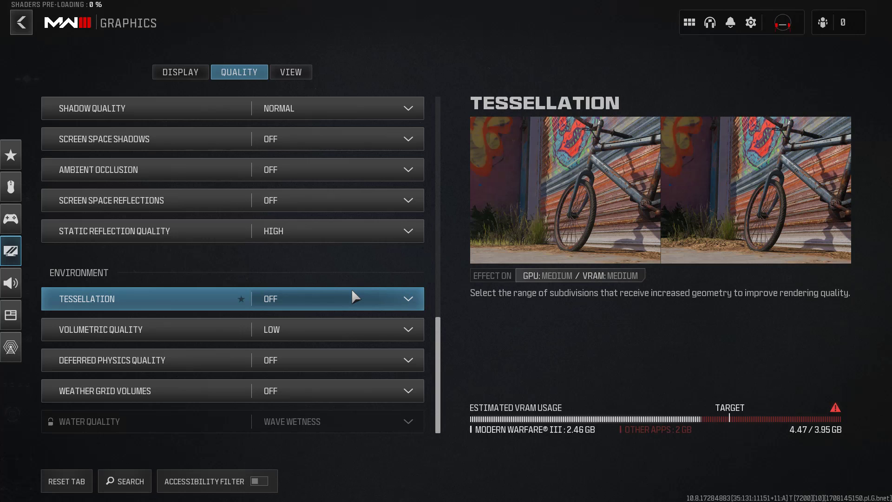
pyautogui.click(24, 28)
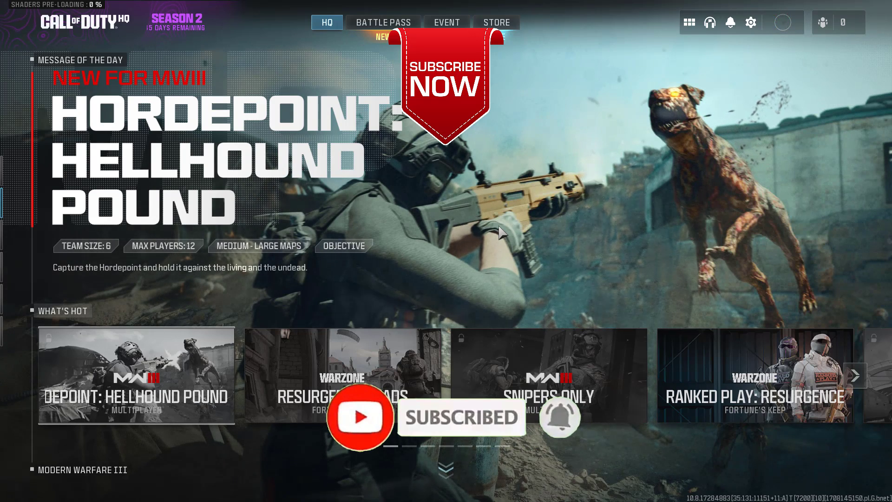
pyautogui.hotkey('alt', 'F4')
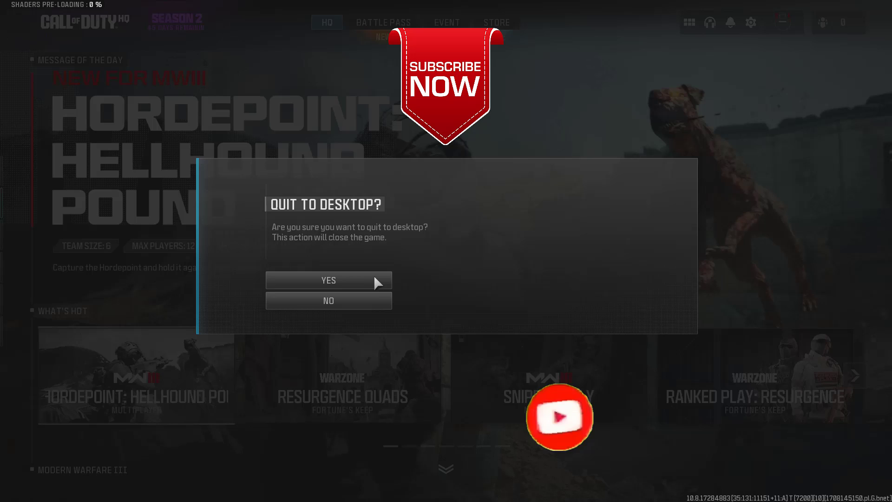
pyautogui.click(381, 279)
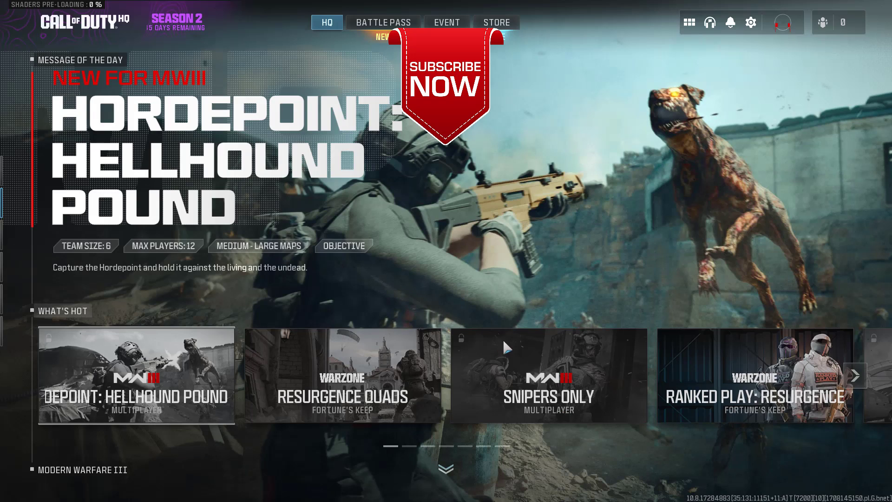